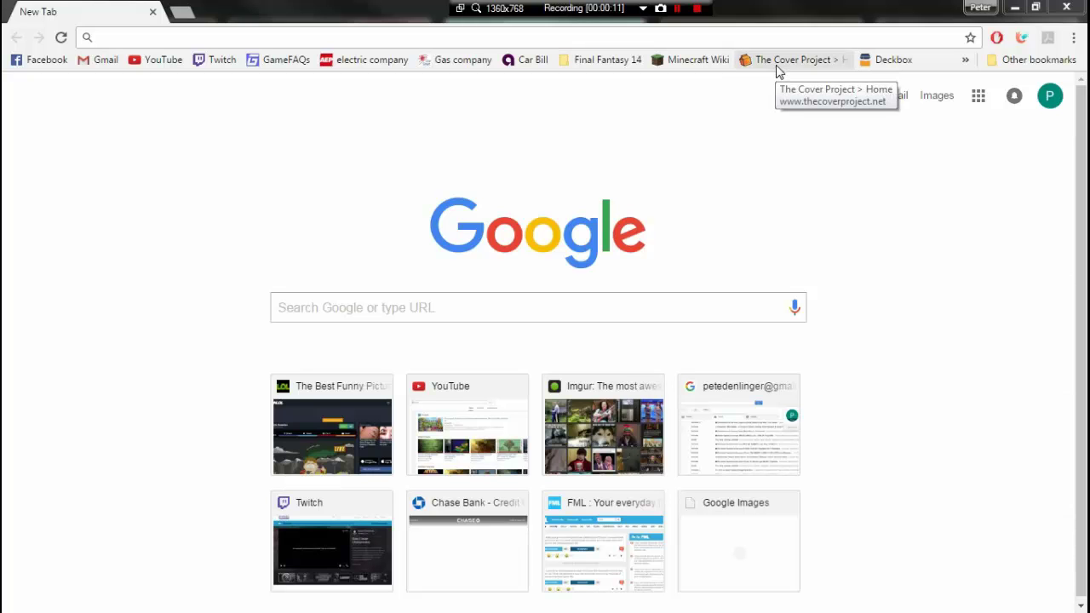
- Download the United States retail cover for Altered Beast from The Cover Project's Genesis covers
{"action": "left_click", "coordinate": [776, 62]}
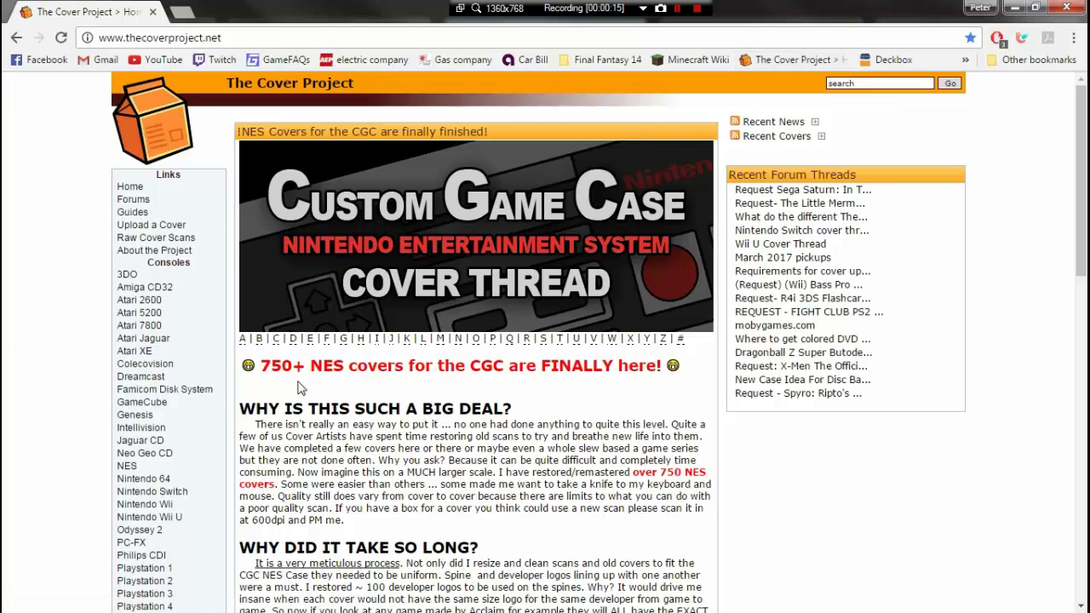
{"action": "left_click", "coordinate": [151, 416]}
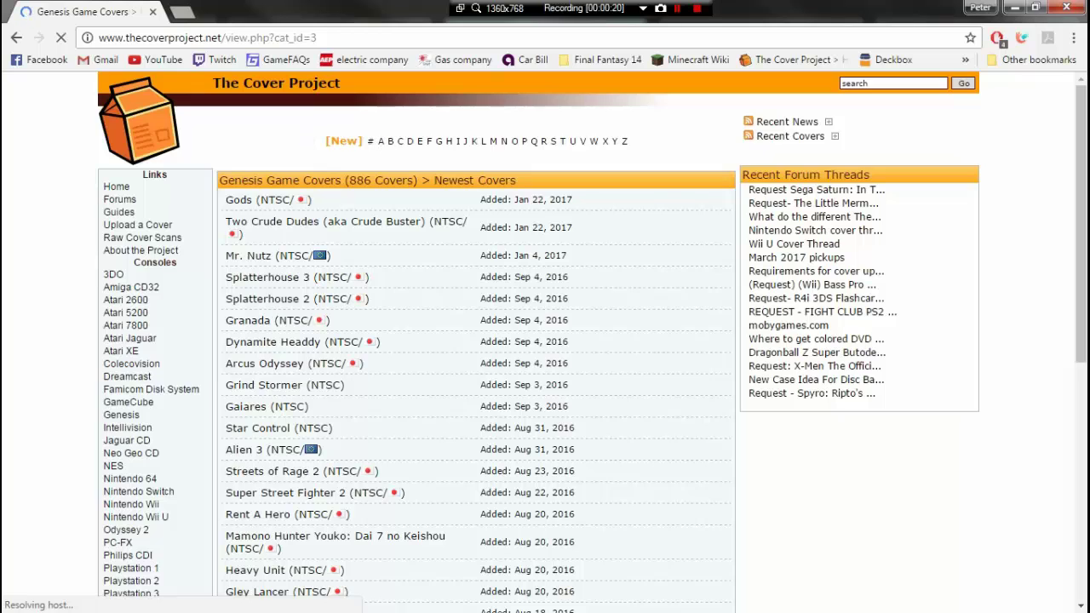
{"action": "left_click", "coordinate": [380, 145]}
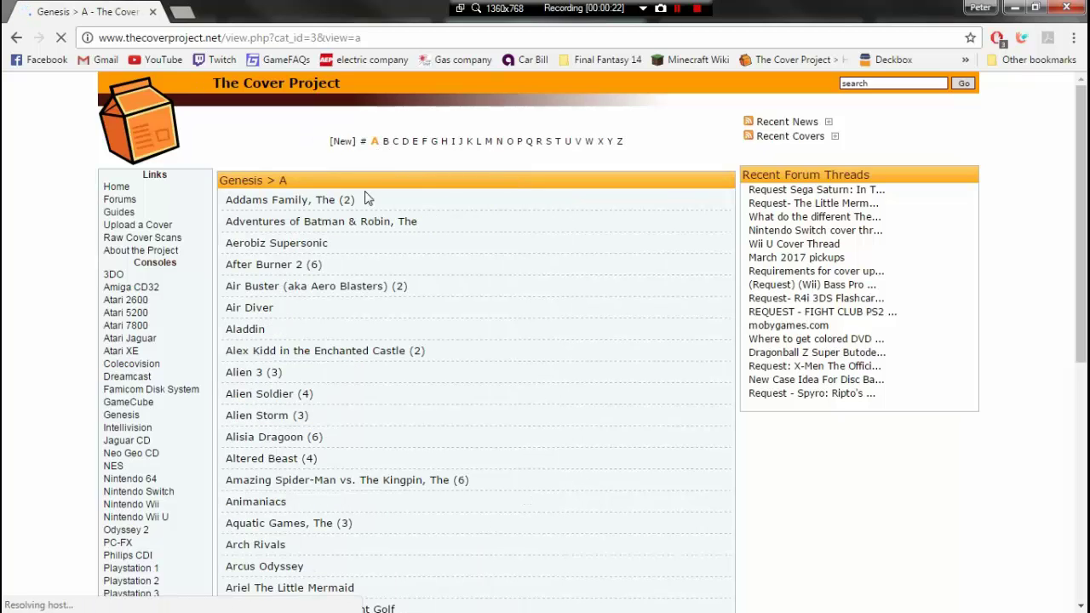
{"action": "left_click", "coordinate": [272, 461]}
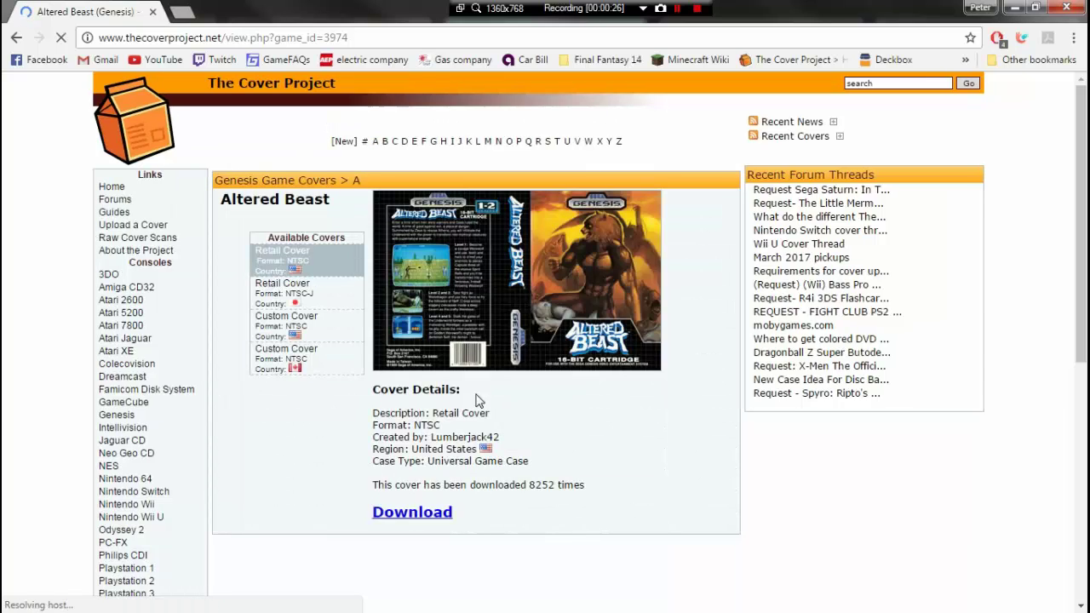
{"action": "left_click", "coordinate": [412, 514]}
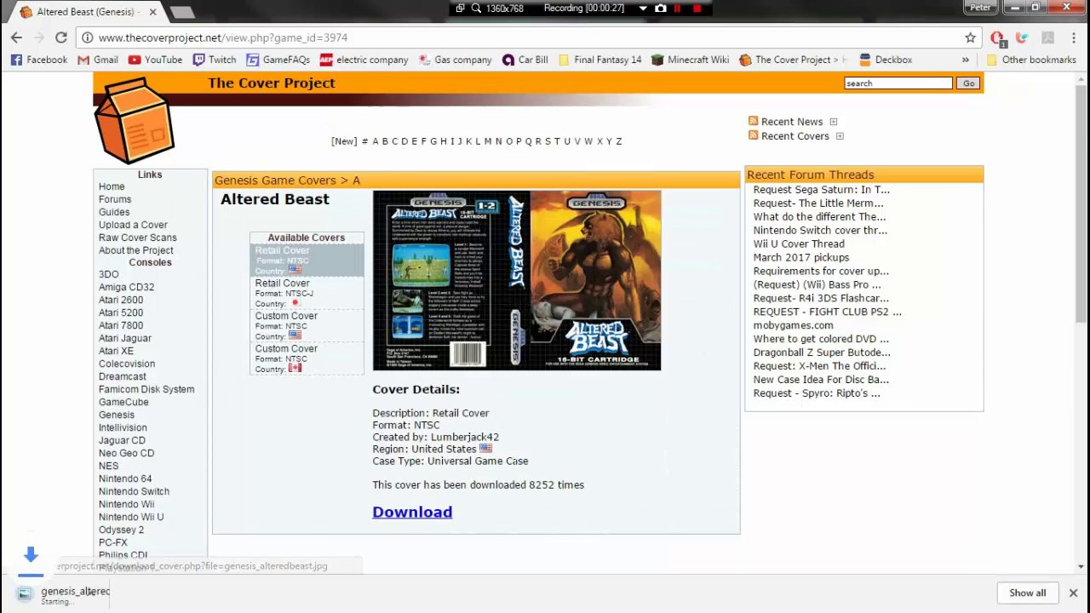
{"action": "left_click_drag", "start_coordinate": [531, 464], "coordinate": [421, 460]}
{"action": "left_click", "coordinate": [456, 460]}
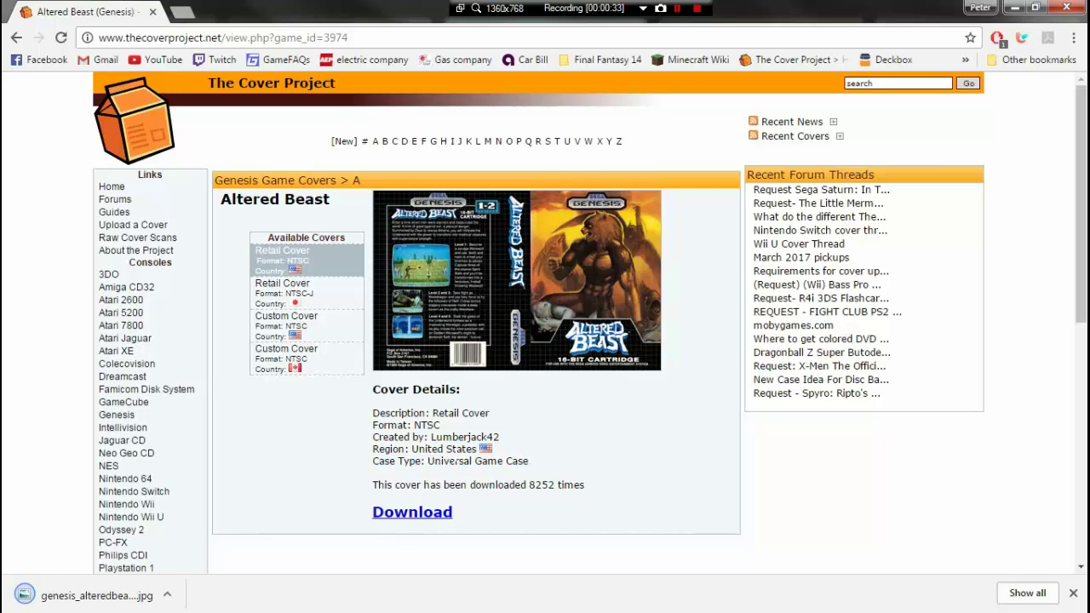
- Open the downloaded Altered Beast cover image and bring it into Paint for editing
{"action": "left_click", "coordinate": [125, 601]}
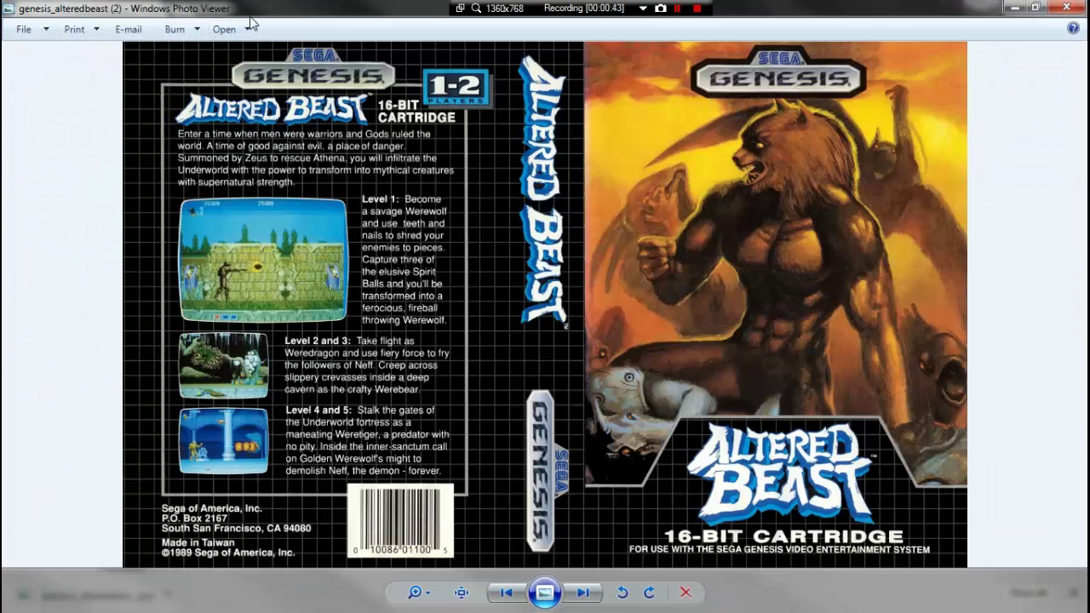
{"action": "left_click", "coordinate": [246, 32]}
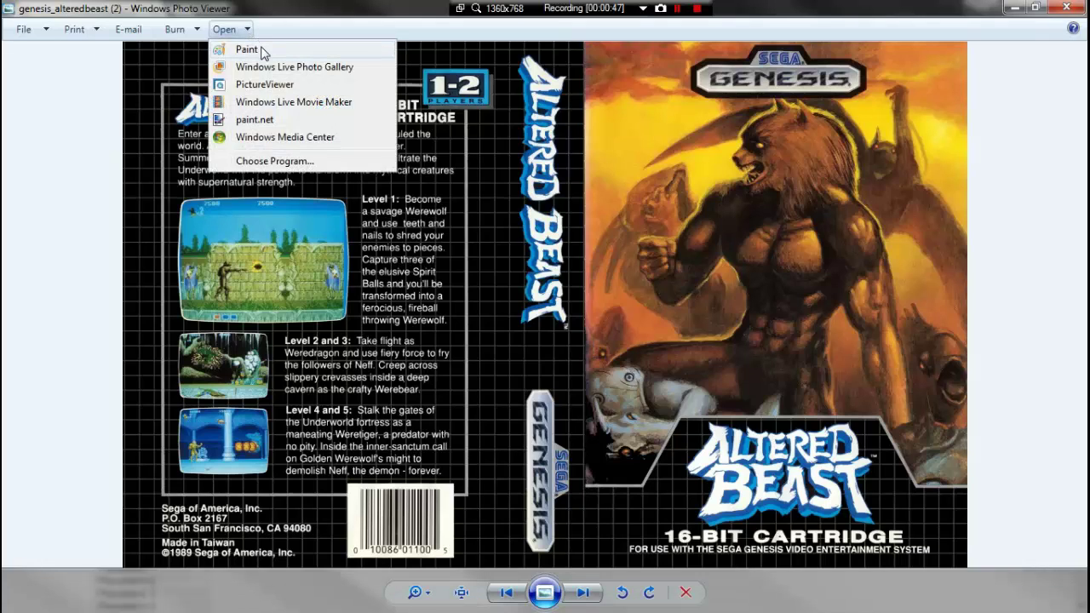
{"action": "left_click", "coordinate": [262, 48]}
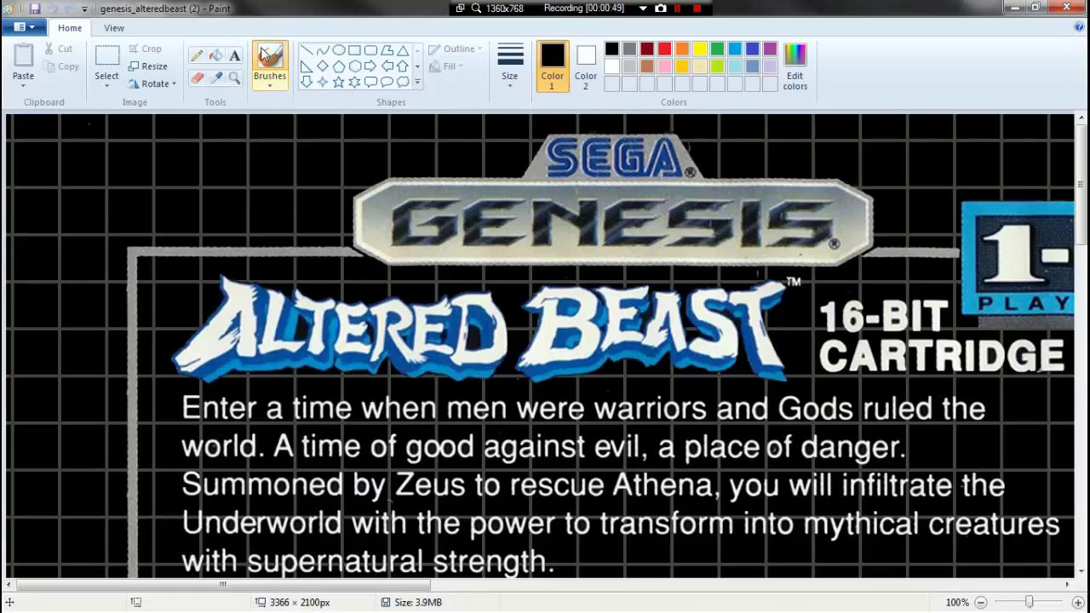
{"action": "left_click", "coordinate": [264, 53]}
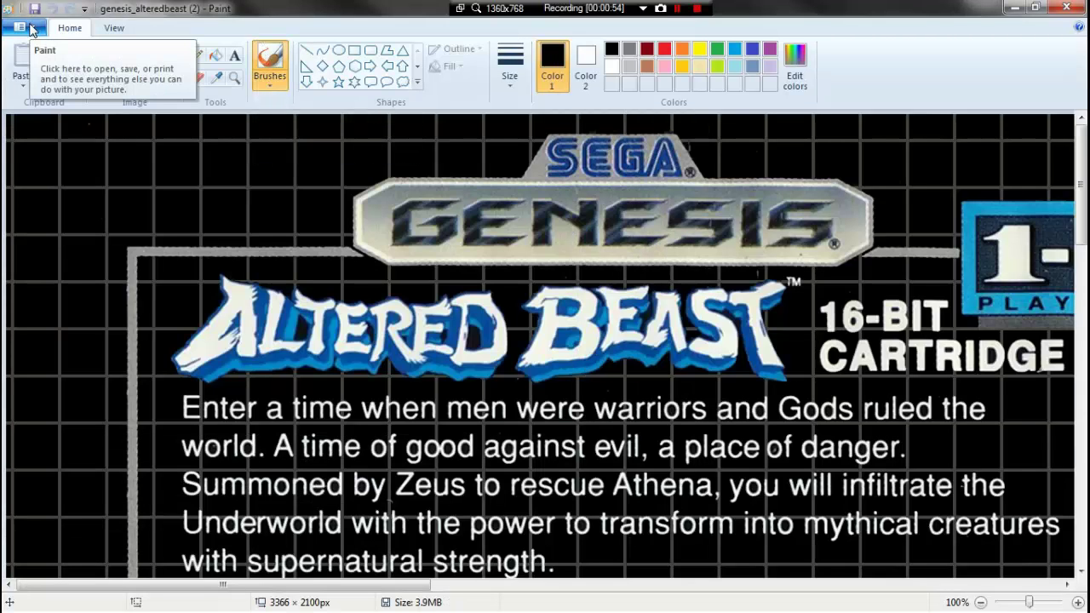
- Convert a cover size of 10.63 by 6.81 inches to pixels in the image properties, closing them without applying
{"action": "left_click", "coordinate": [31, 30]}
{"action": "left_click", "coordinate": [41, 341]}
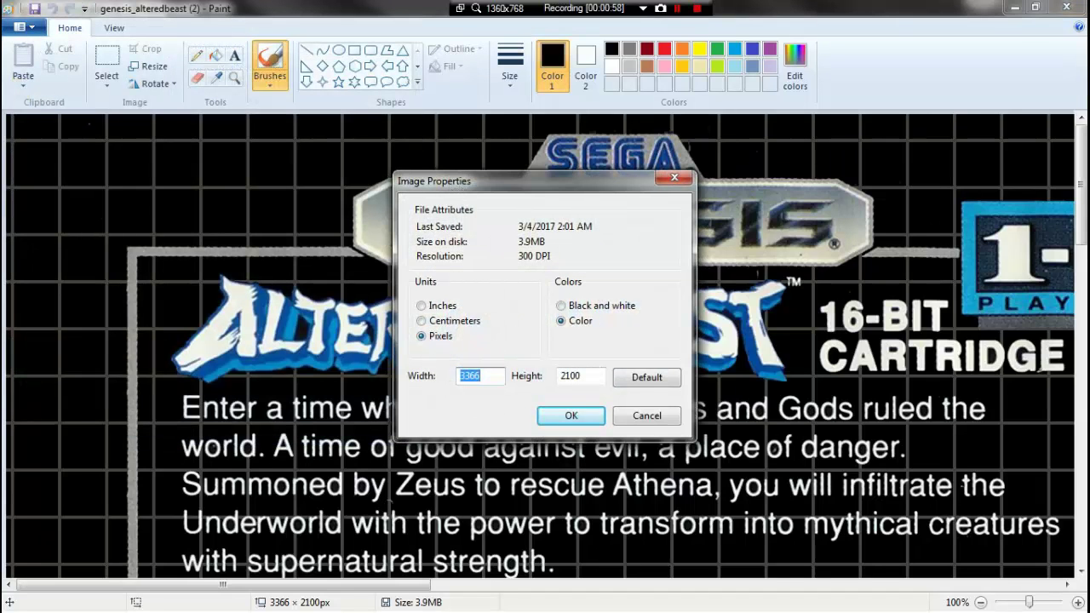
{"action": "left_click", "coordinate": [435, 308]}
{"action": "left_click", "coordinate": [453, 323]}
{"action": "left_click", "coordinate": [450, 311]}
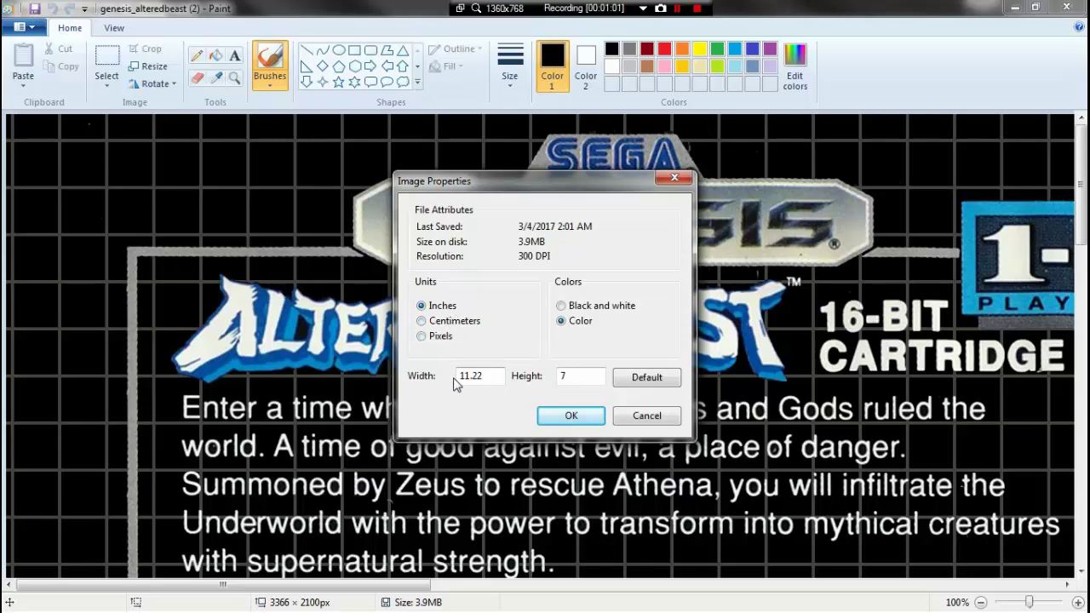
{"action": "double_click", "coordinate": [503, 376]}
{"action": "type", "text": "10.63"}
{"action": "double_click", "coordinate": [565, 375]}
{"action": "type", "text": "6.81"}
{"action": "left_click", "coordinate": [437, 340]}
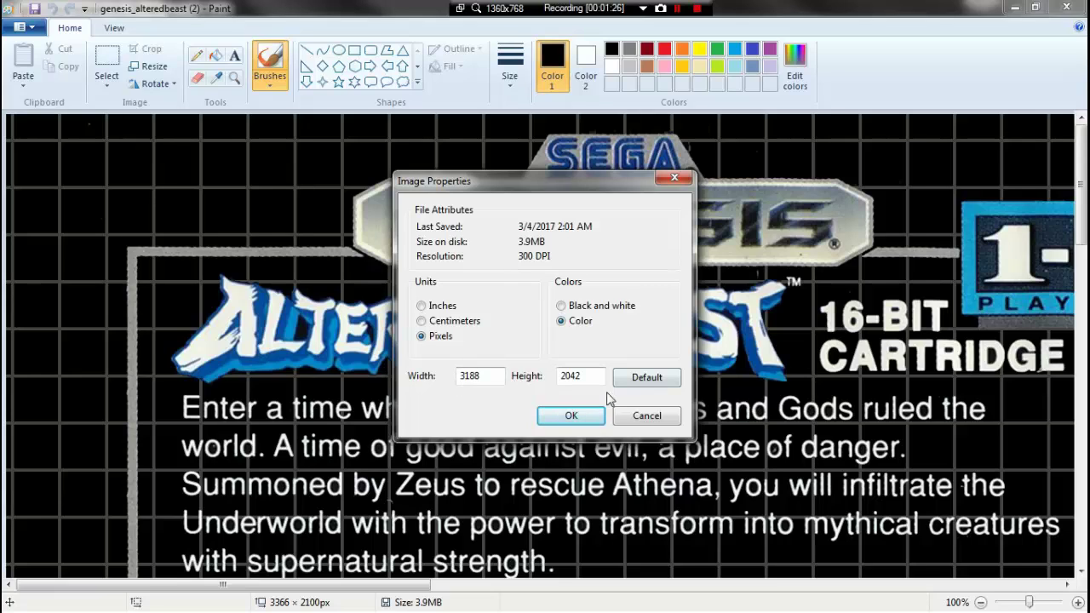
{"action": "left_click", "coordinate": [658, 418]}
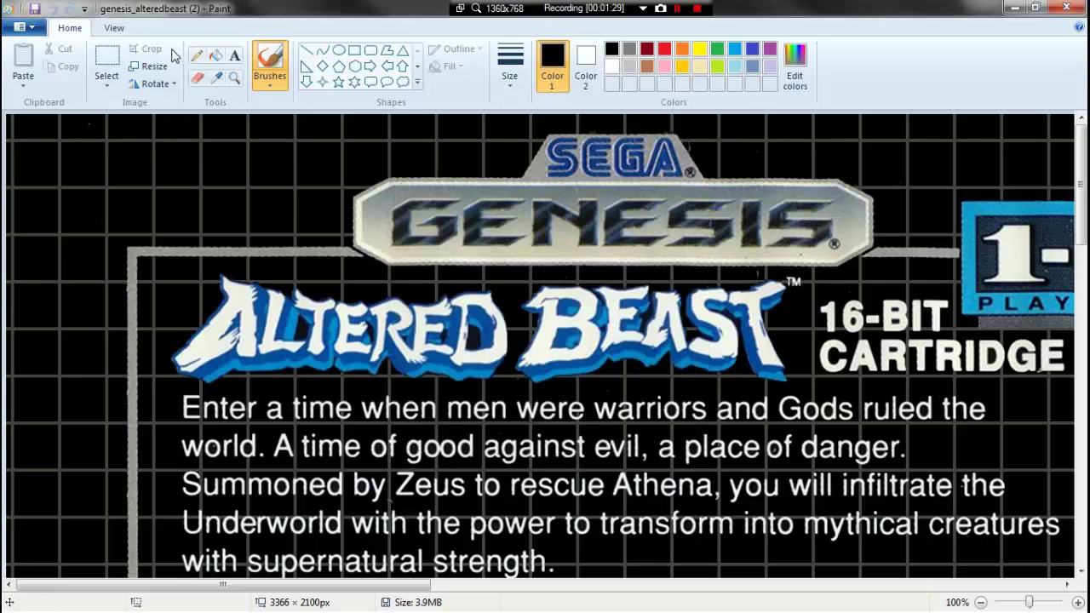
- Resize the cover image to 3188 by 2042 pixels without maintaining the aspect ratio
{"action": "left_click", "coordinate": [149, 68]}
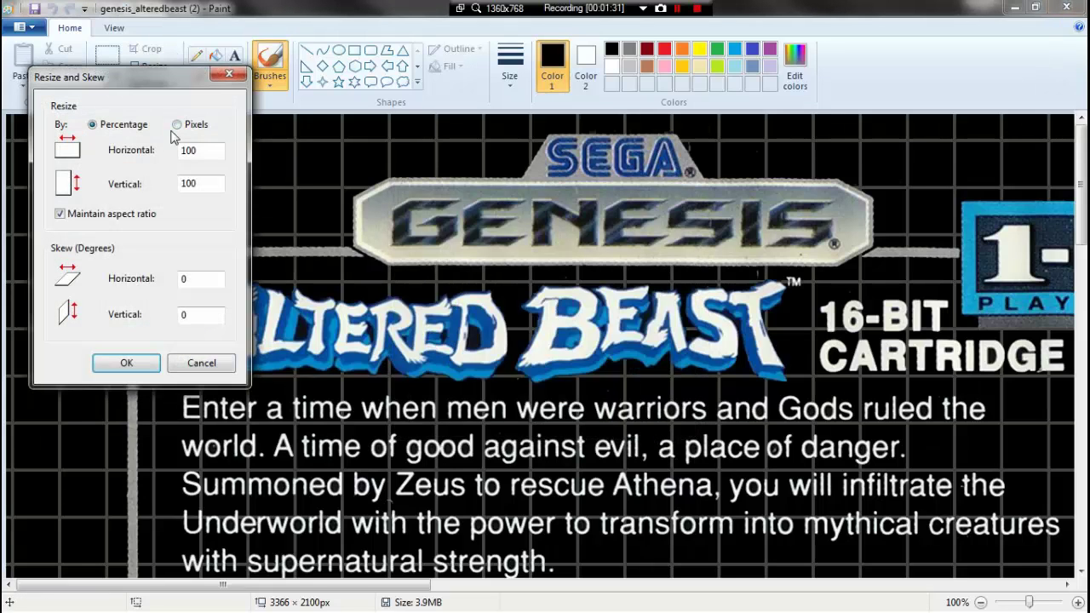
{"action": "left_click", "coordinate": [175, 126]}
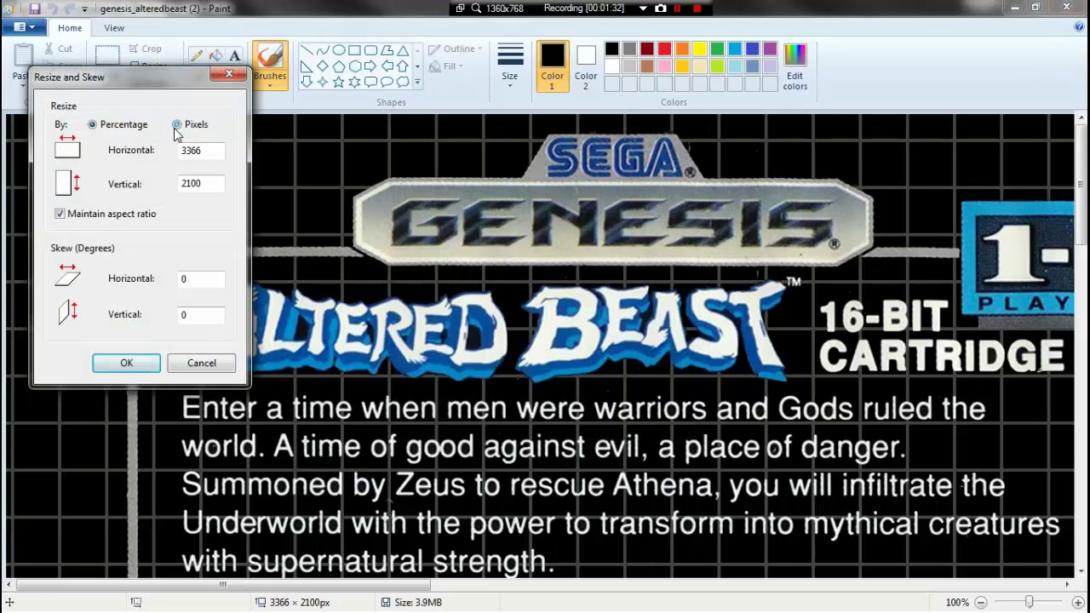
{"action": "left_click", "coordinate": [89, 221]}
{"action": "key", "text": "shift+Home"}
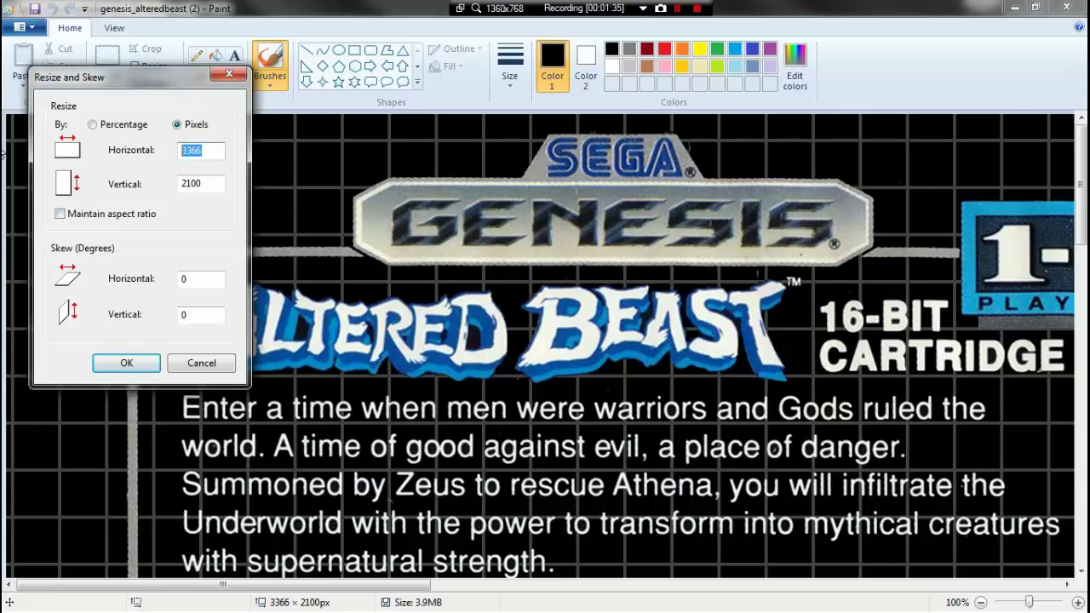
{"action": "type", "text": "3188"}
{"action": "key", "text": "Tab"}
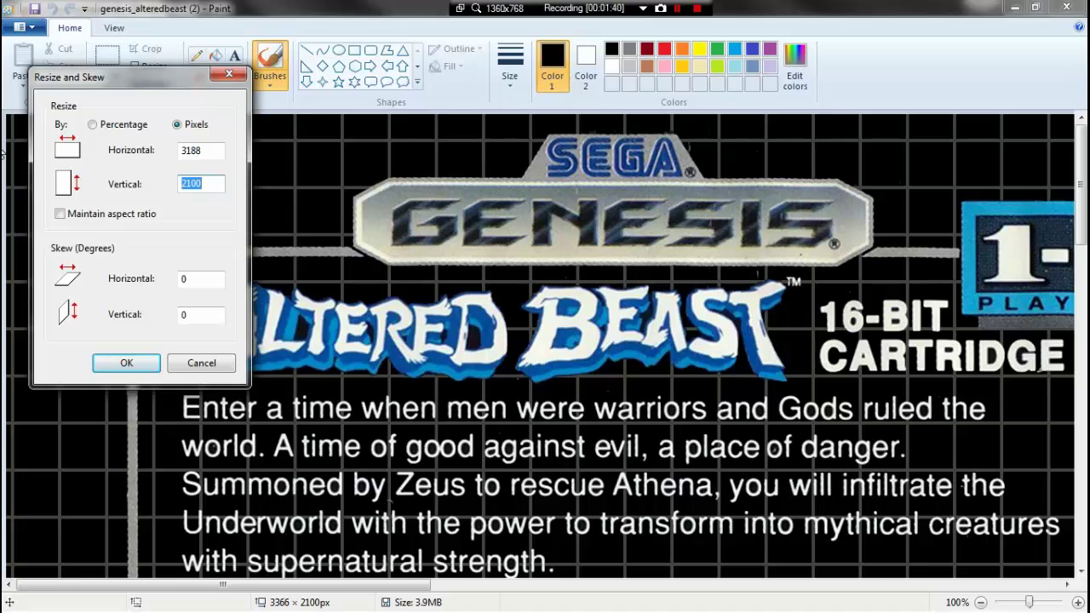
{"action": "type", "text": "3042"}
{"action": "key", "text": "BackSpace"}
{"action": "key", "text": "BackSpace"}
{"action": "key", "text": "BackSpace"}
{"action": "type", "text": "2042"}
{"action": "left_click", "coordinate": [126, 364]}
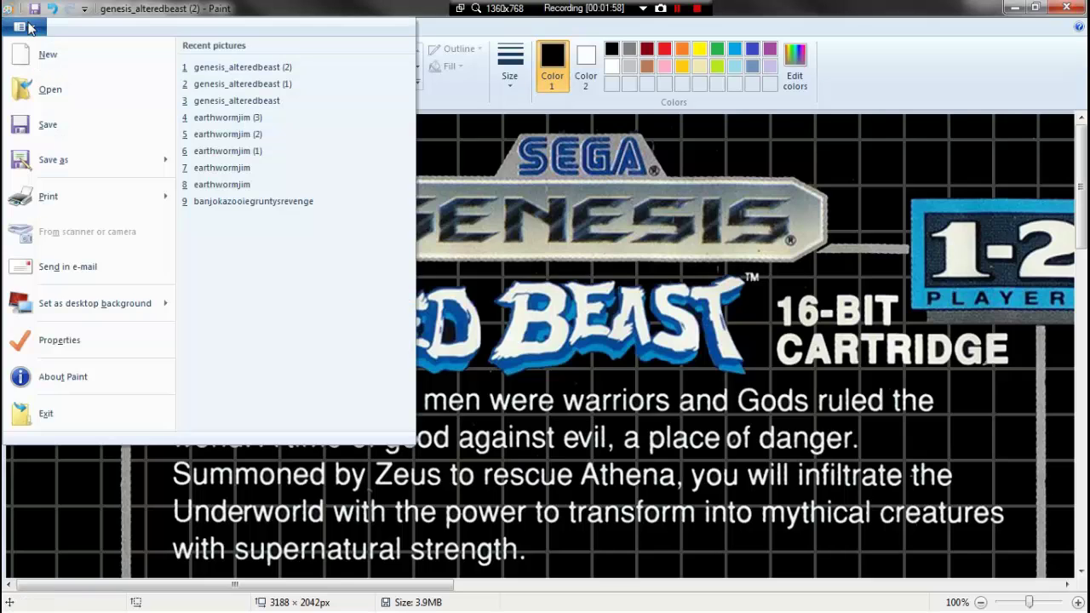
- In the print preview's page setup, set scaling to 100% of normal size and the paper to Legal 8.5"x14"
{"action": "left_click", "coordinate": [29, 27]}
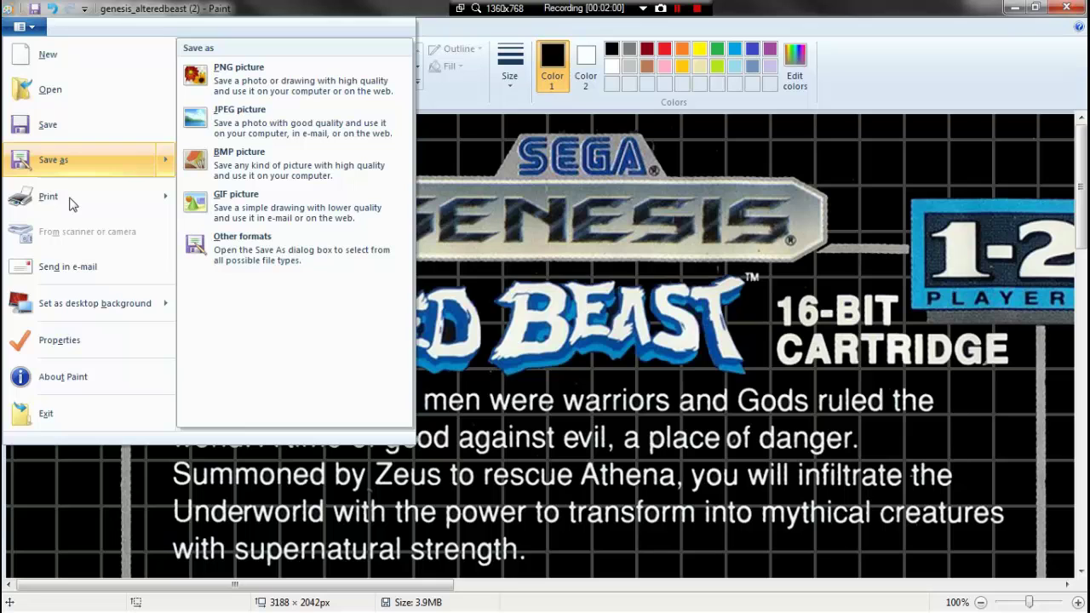
{"action": "mouse_move", "coordinate": [144, 200]}
{"action": "left_click", "coordinate": [284, 166]}
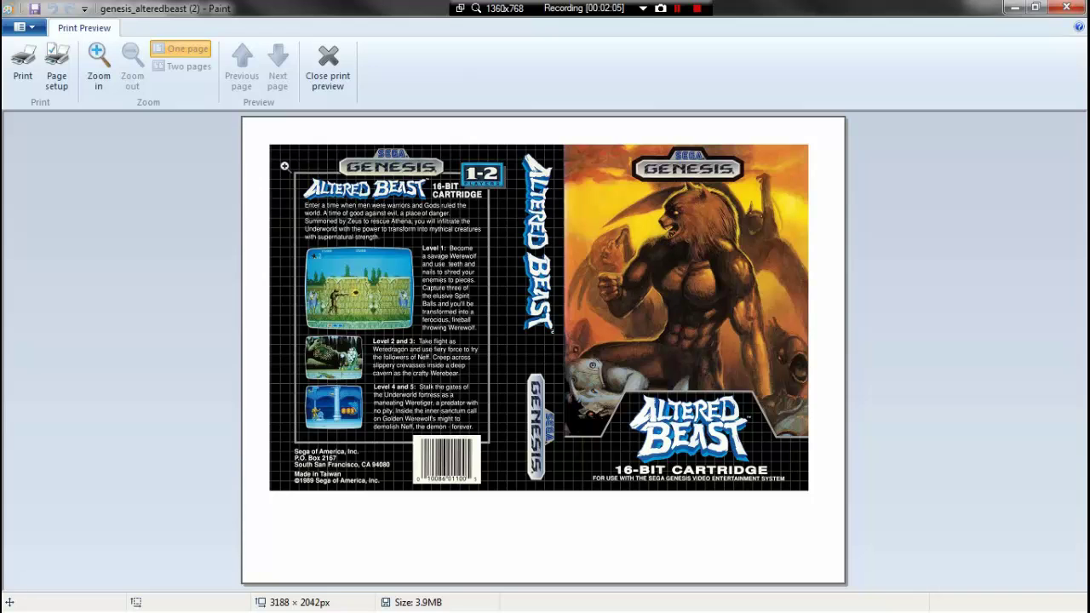
{"action": "left_click", "coordinate": [56, 66]}
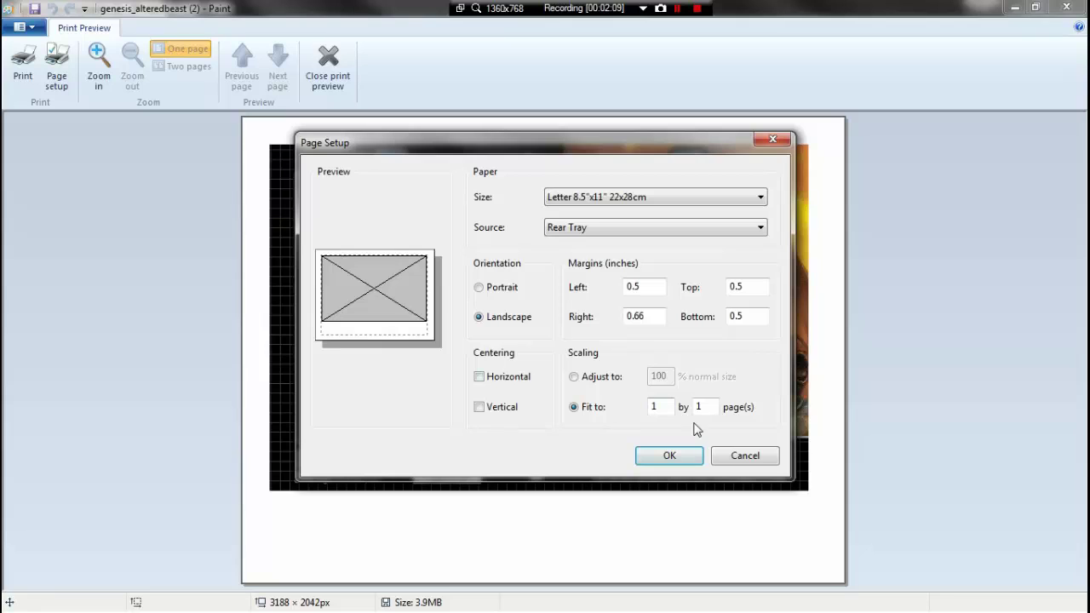
{"action": "left_click", "coordinate": [583, 386]}
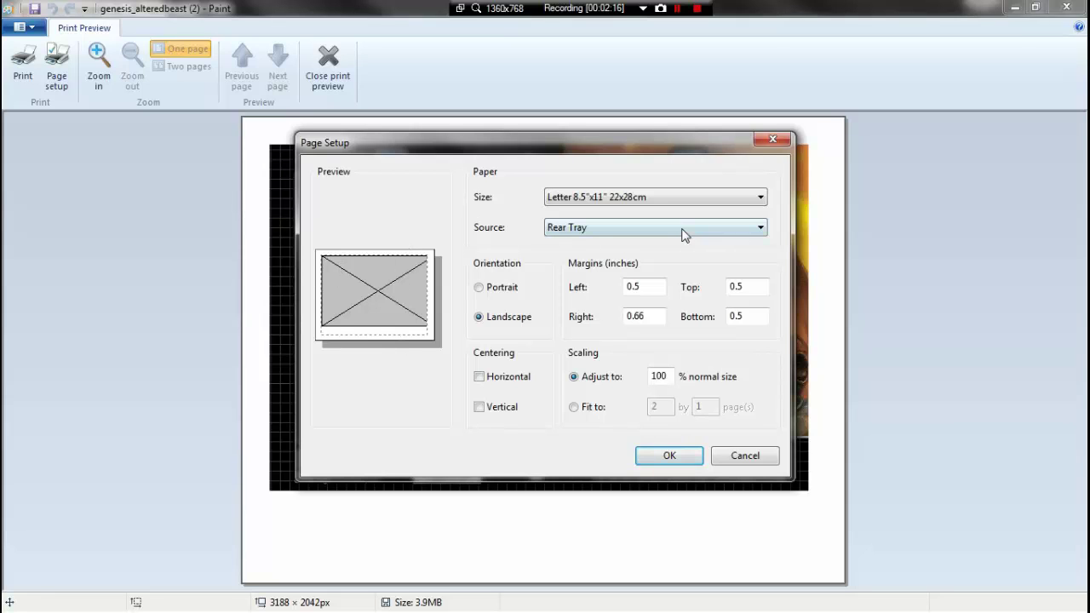
{"action": "left_click", "coordinate": [652, 196]}
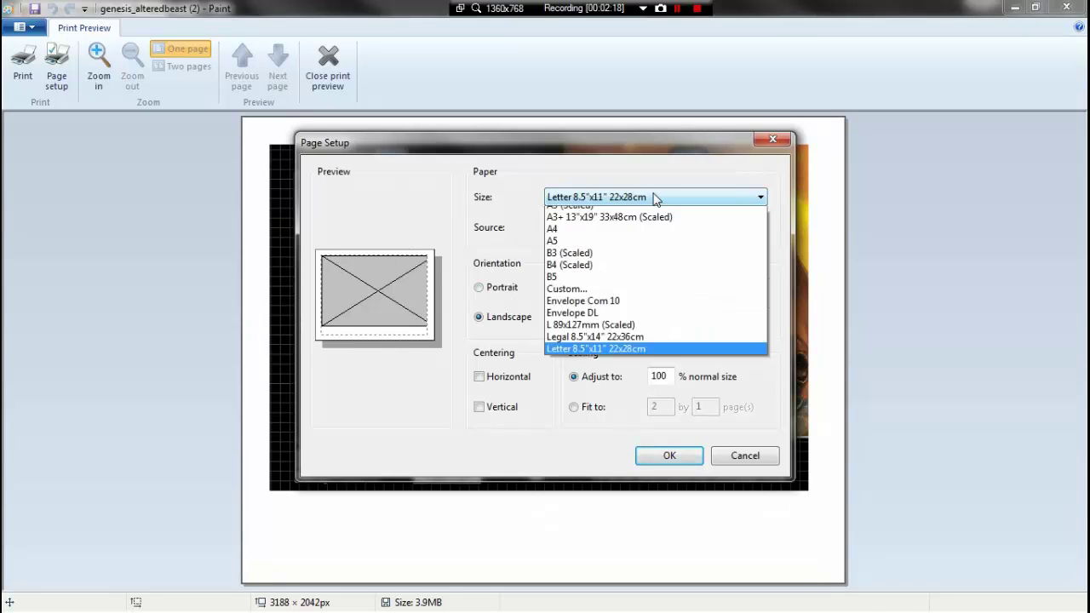
{"action": "left_click", "coordinate": [587, 453]}
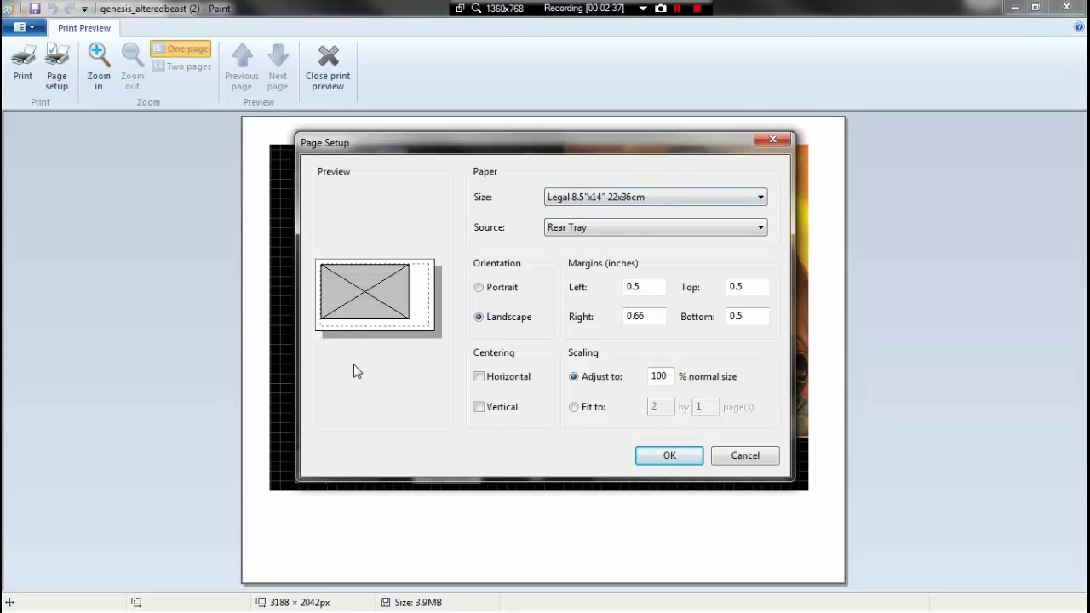
{"action": "left_click", "coordinate": [656, 458]}
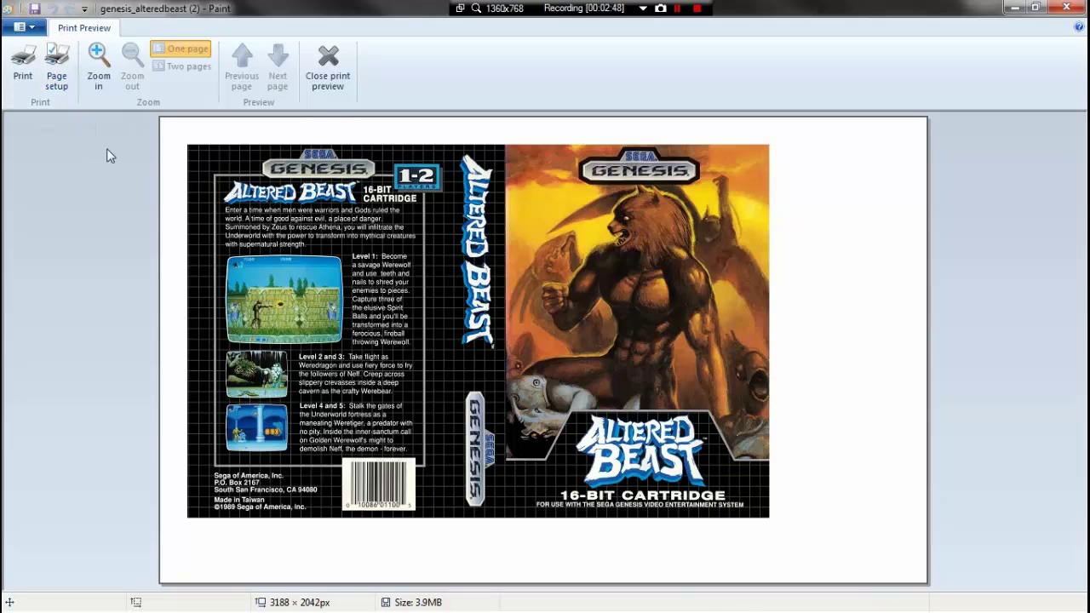
- Bring up the print dialog for the cover and cancel it without printing
{"action": "left_click", "coordinate": [22, 73]}
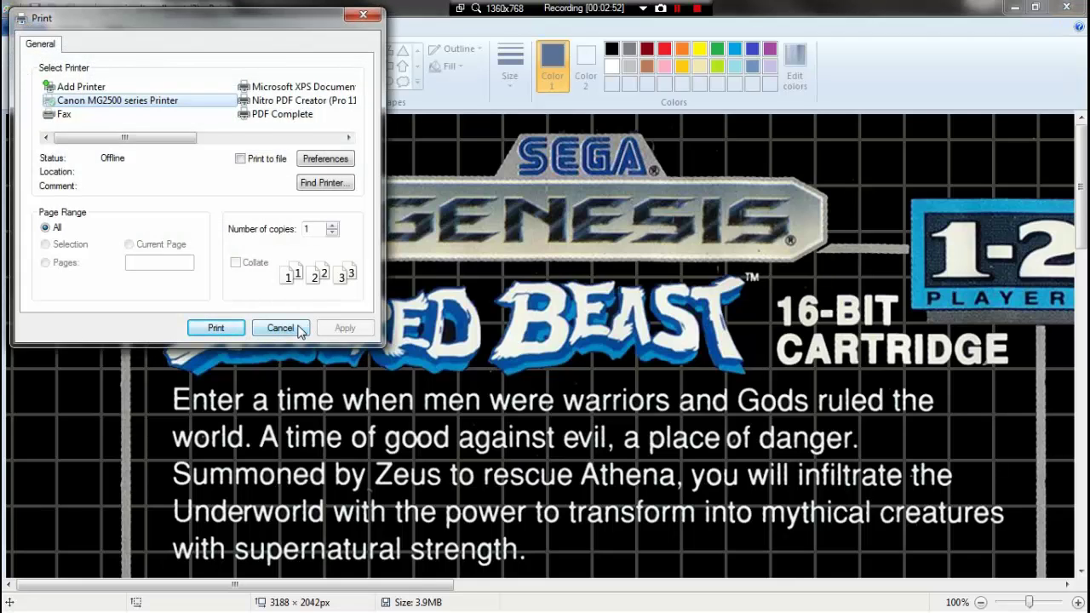
{"action": "left_click", "coordinate": [298, 329]}
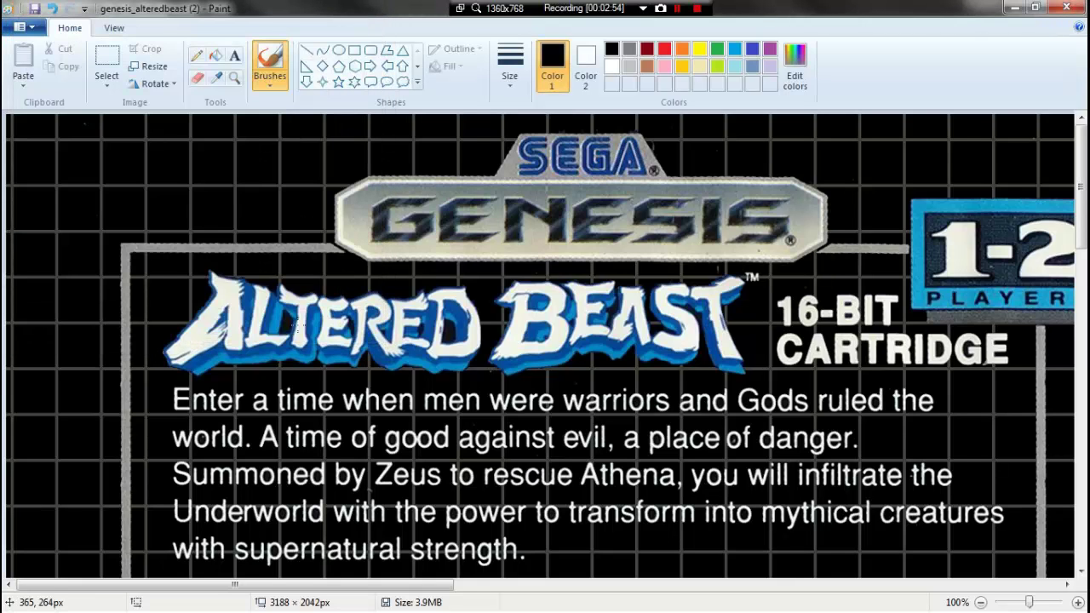